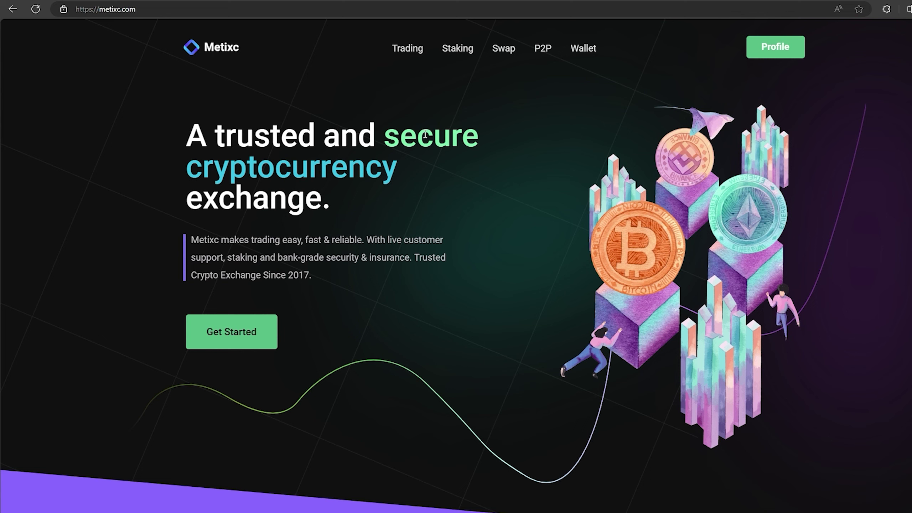
Step: Open Metixc's ETH/USDT spot trading page, then move on to Deposit coins
click(407, 49)
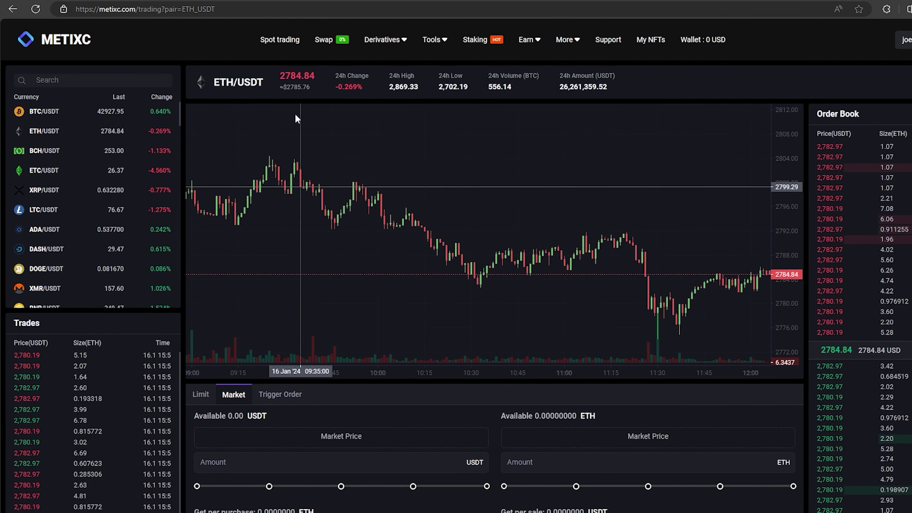
click(701, 40)
Step: Pick Ethereum ETH as the deposit coin, then reveal and copy its deposit address
click(338, 222)
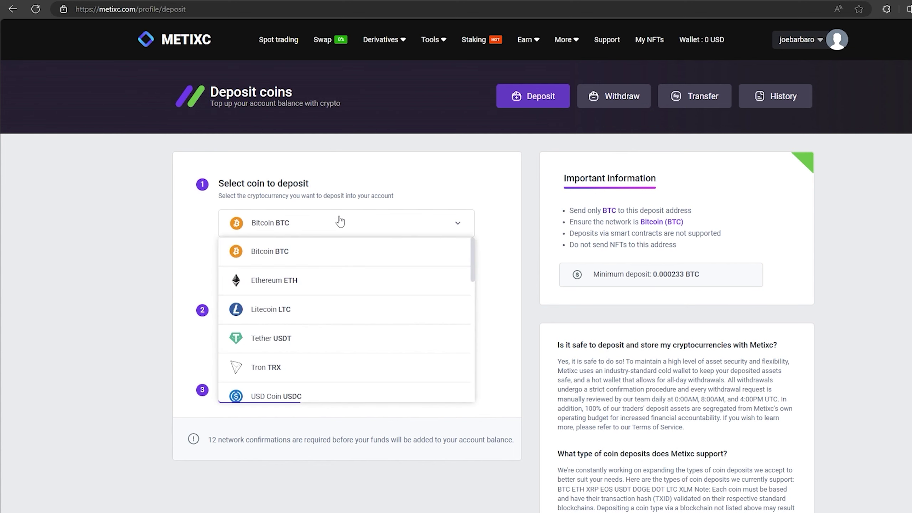
click(314, 280)
click(265, 394)
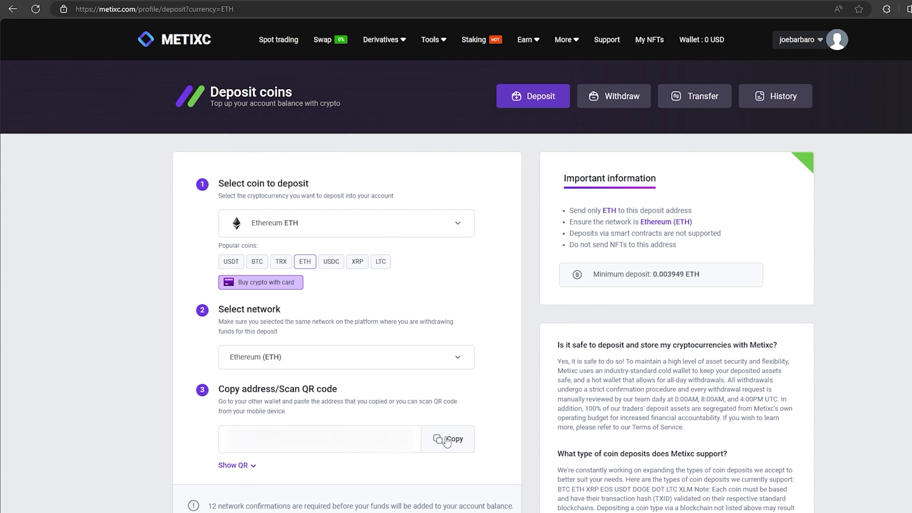
click(447, 439)
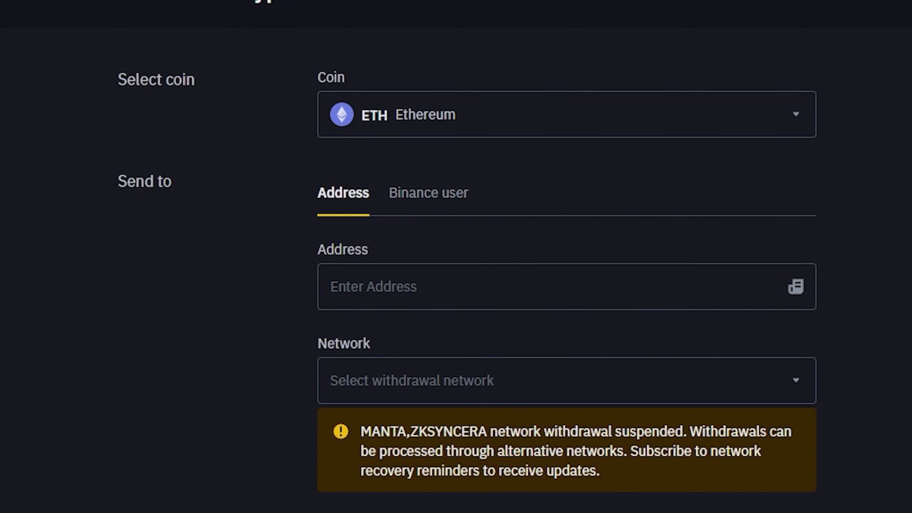
Step: Paste the copied Metixc deposit address into Binance's ETH withdrawal address field
click(548, 287)
key(ctrl+v)
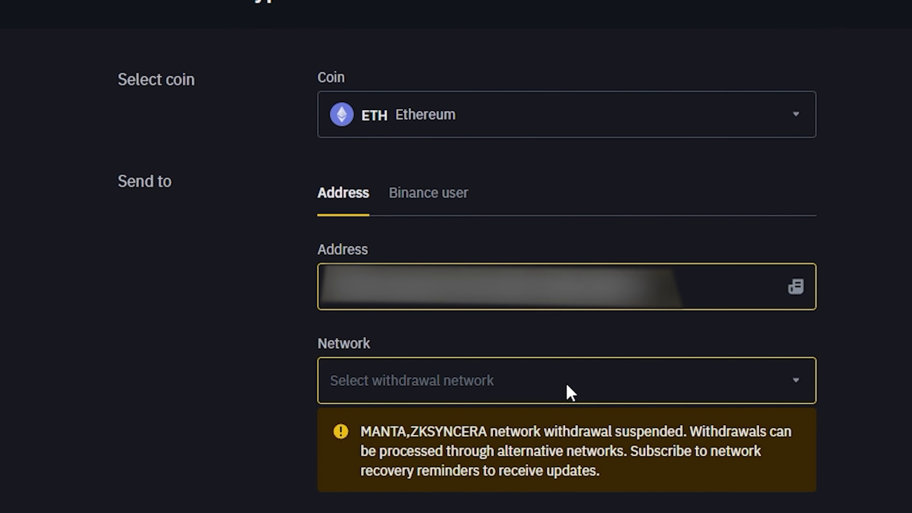
click(569, 390)
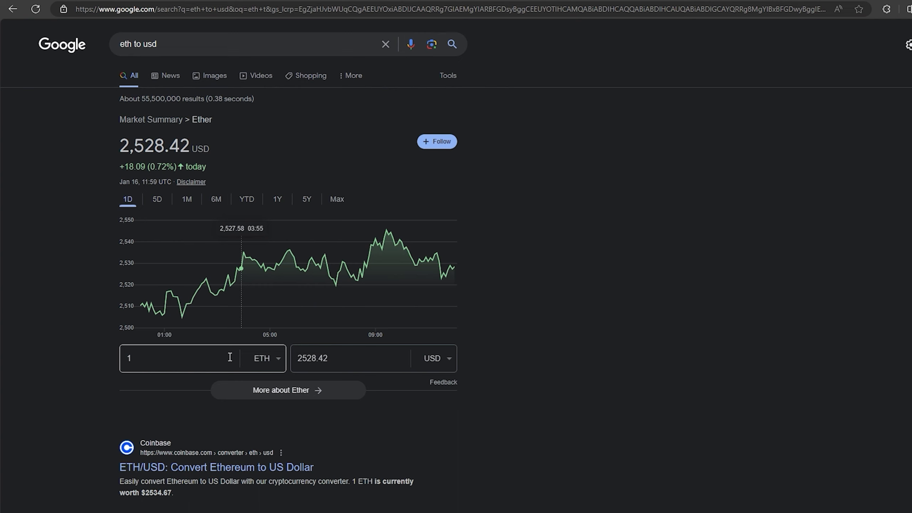
Step: Convert 10000 USD to 3.96 ETH in Google and enter 3.96 as Binance's withdrawal amount
click(349, 357)
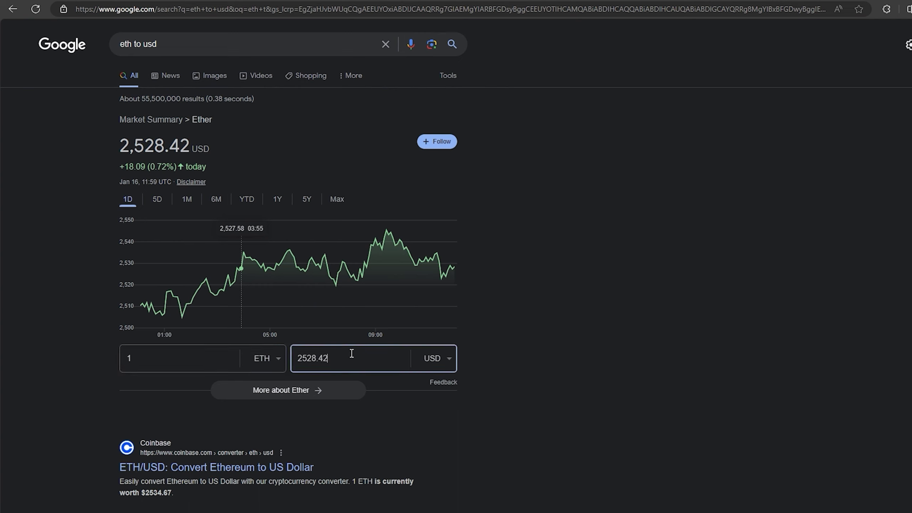
double_click(314, 358)
text(100)
text(00)
double_click(193, 358)
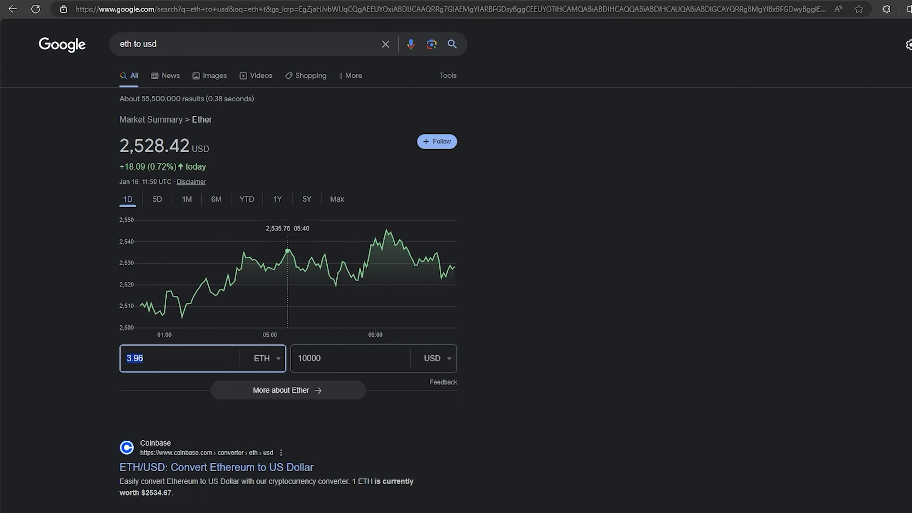
key(ctrl+c)
key(alt+Tab)
click(596, 474)
key(ctrl+v)
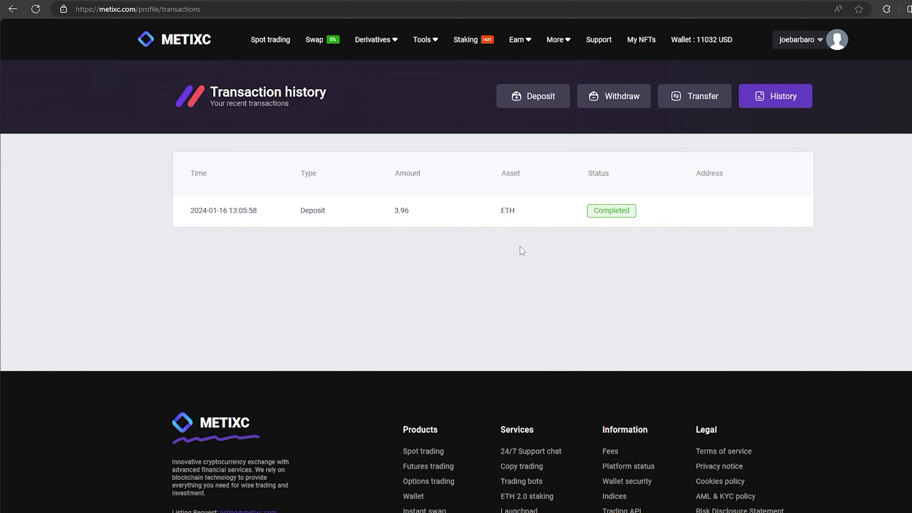
Step: Go from Metixc's transaction history to spot trading
click(271, 40)
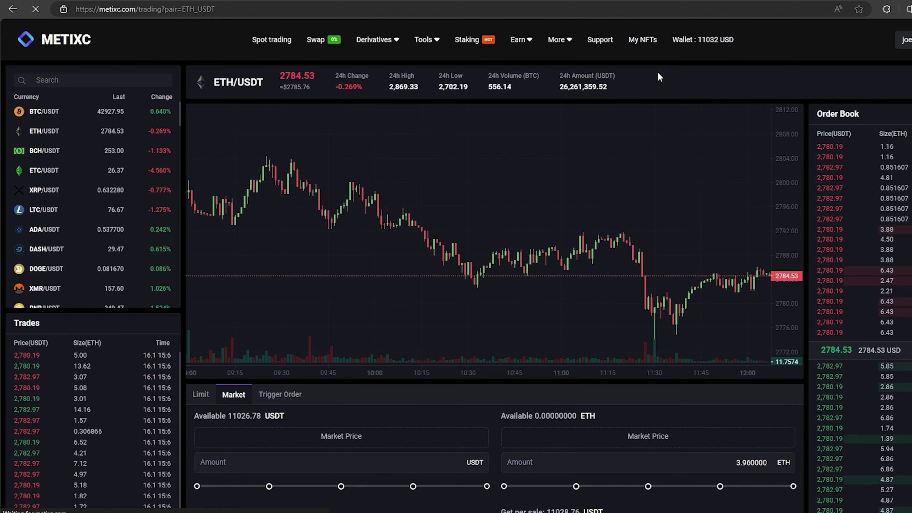
Step: From the wallet overview, start a withdrawal with Tether USDT as the coin
click(701, 40)
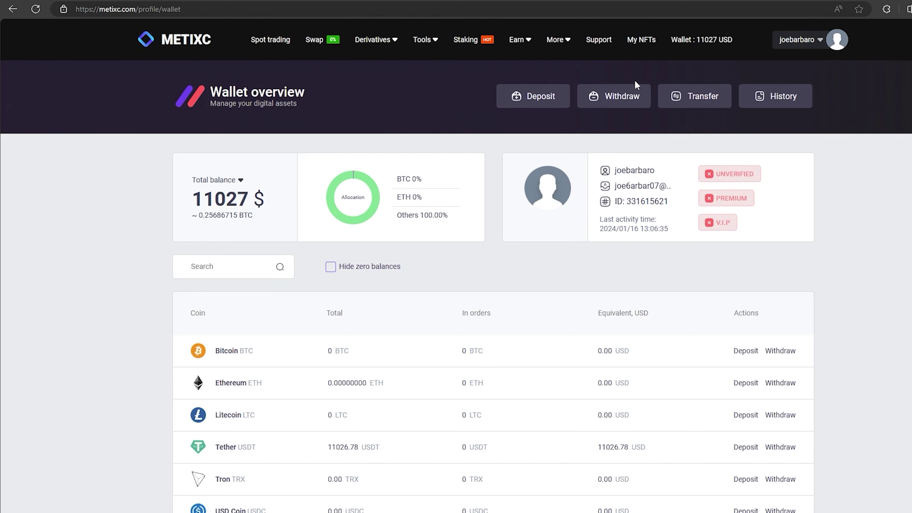
click(611, 96)
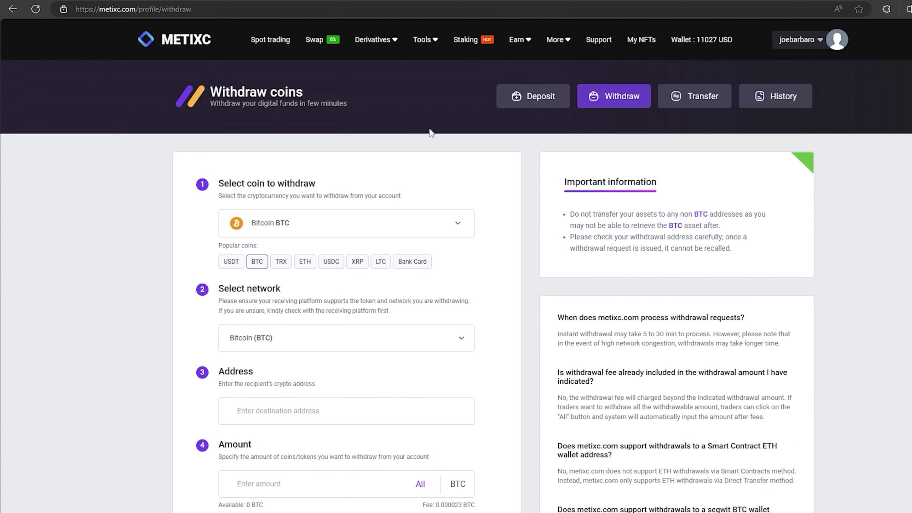
click(230, 261)
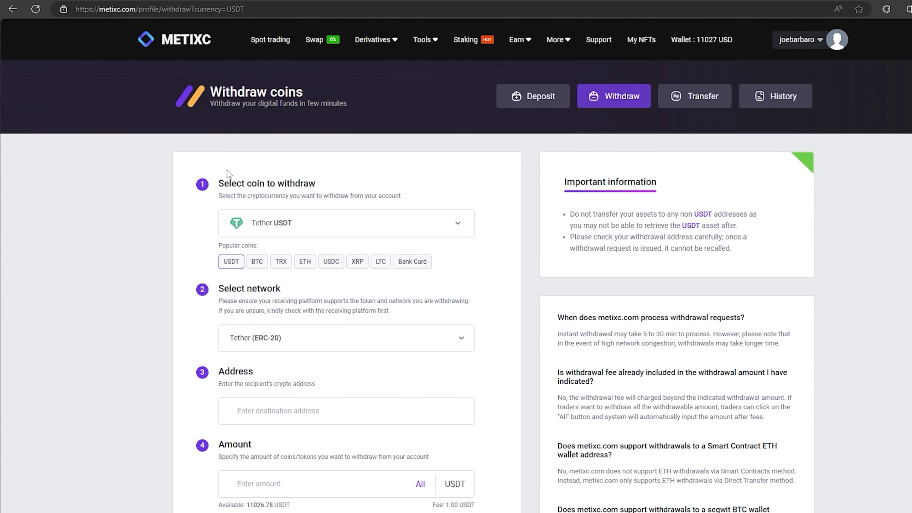
scroll(236, 178, down, 2)
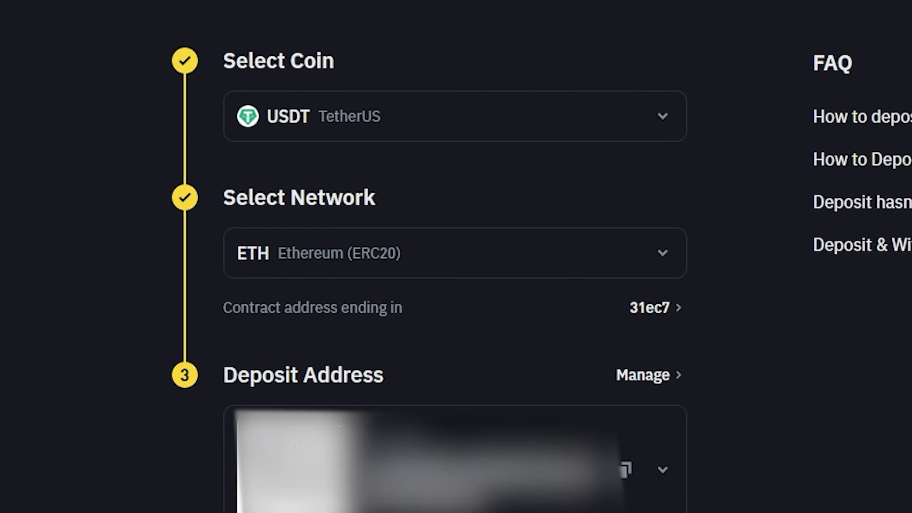
Step: Copy Binance's USDT ERC20 deposit address
click(625, 469)
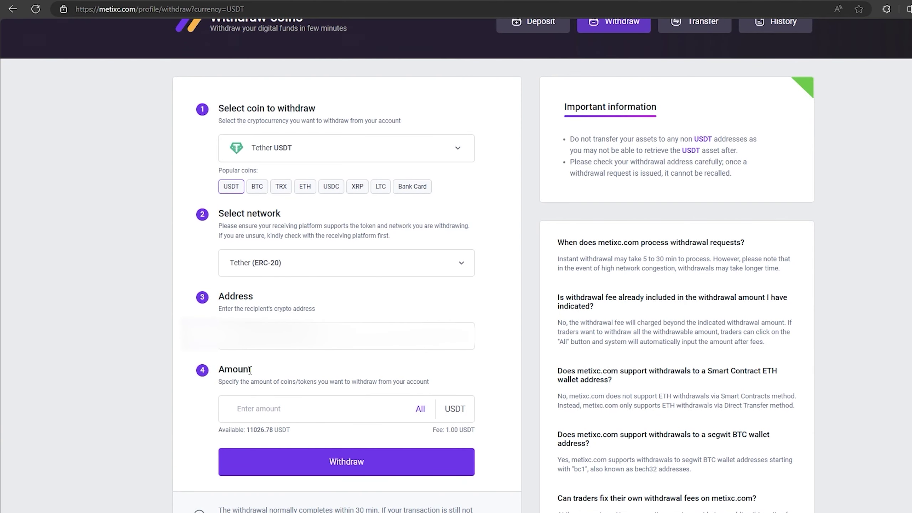
Step: Withdraw the full 11025.78 USDT balance to the Binance address
click(420, 408)
click(356, 470)
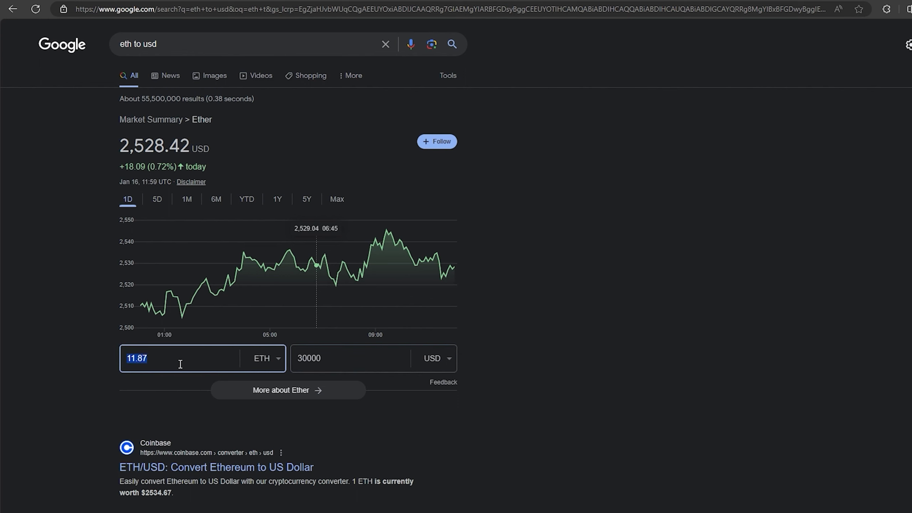
Step: Select the 11.87 ETH deposit amount in the transaction history
double_click(184, 357)
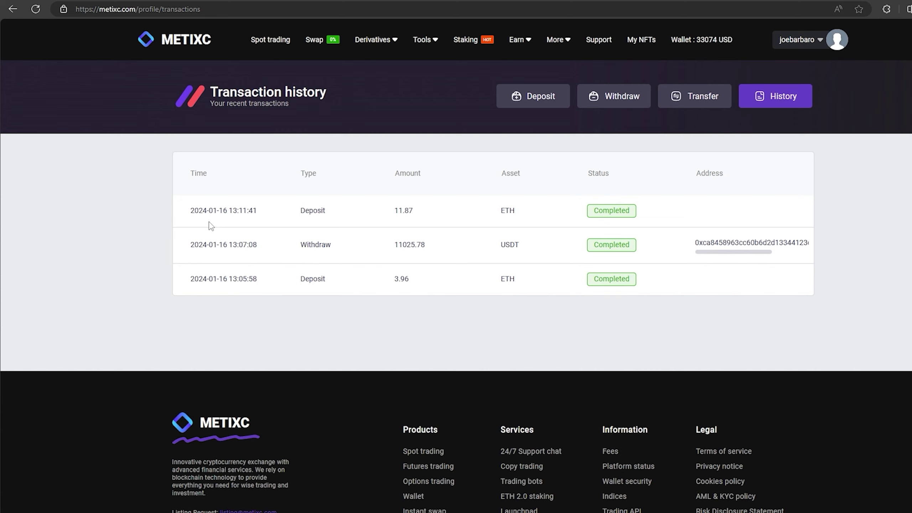
Step: On the ETH/USDT market, sell 100% of the 11.87 ETH at market
click(266, 50)
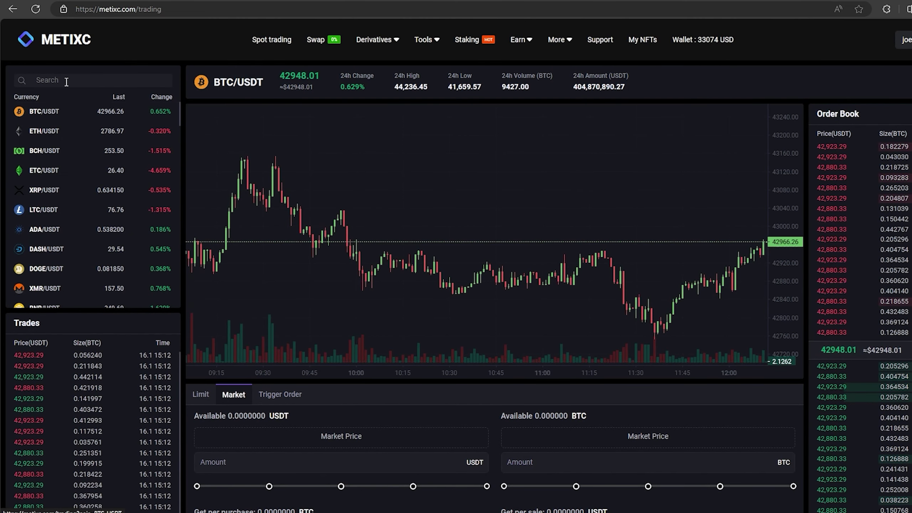
click(45, 131)
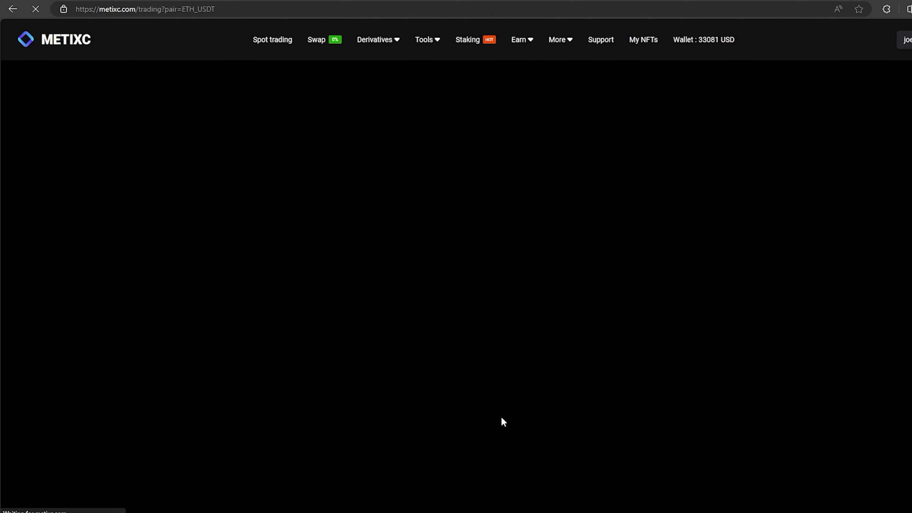
scroll(488, 417, down, 2)
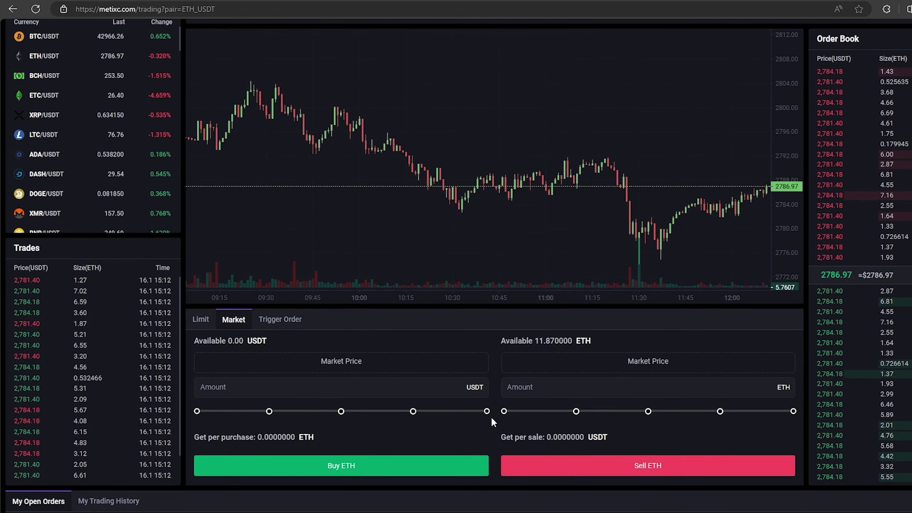
click(793, 412)
click(647, 465)
scroll(626, 414, up, 2)
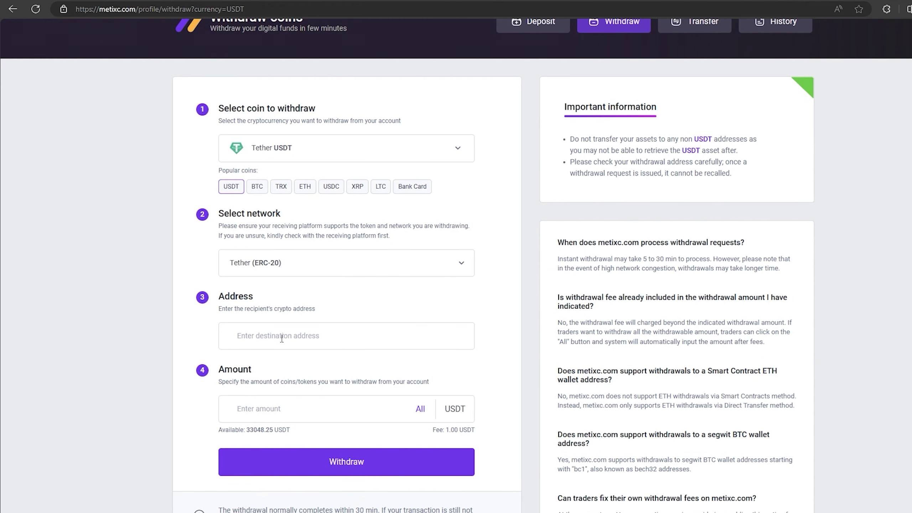
Step: Withdraw the full USDT balance to the pasted Binance deposit address
click(280, 334)
key(ctrl+v)
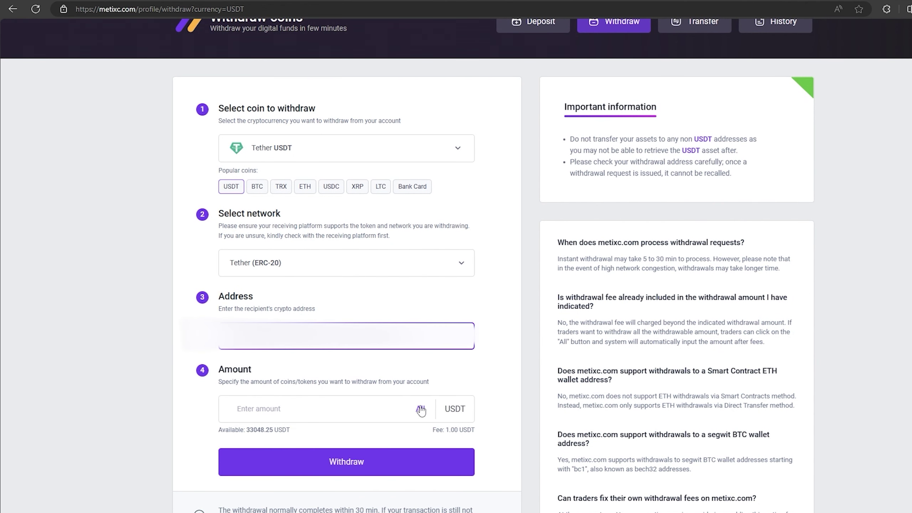
click(420, 408)
click(389, 459)
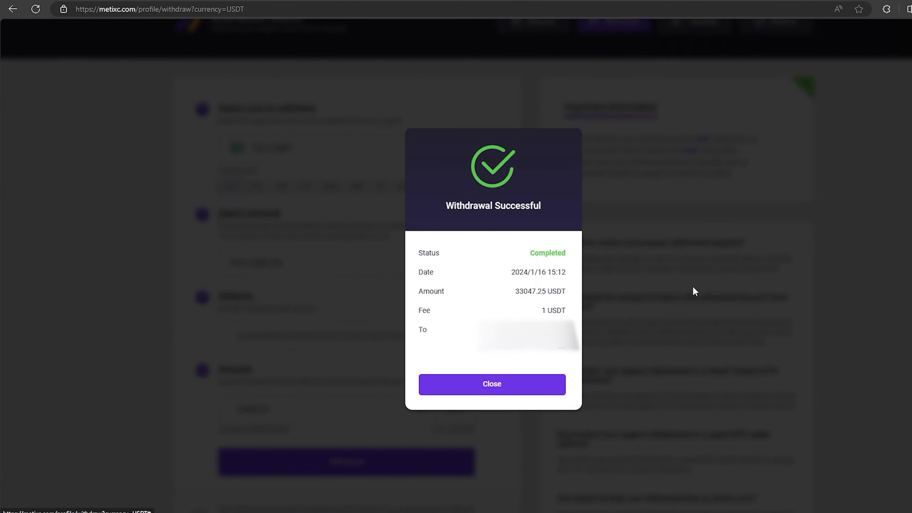